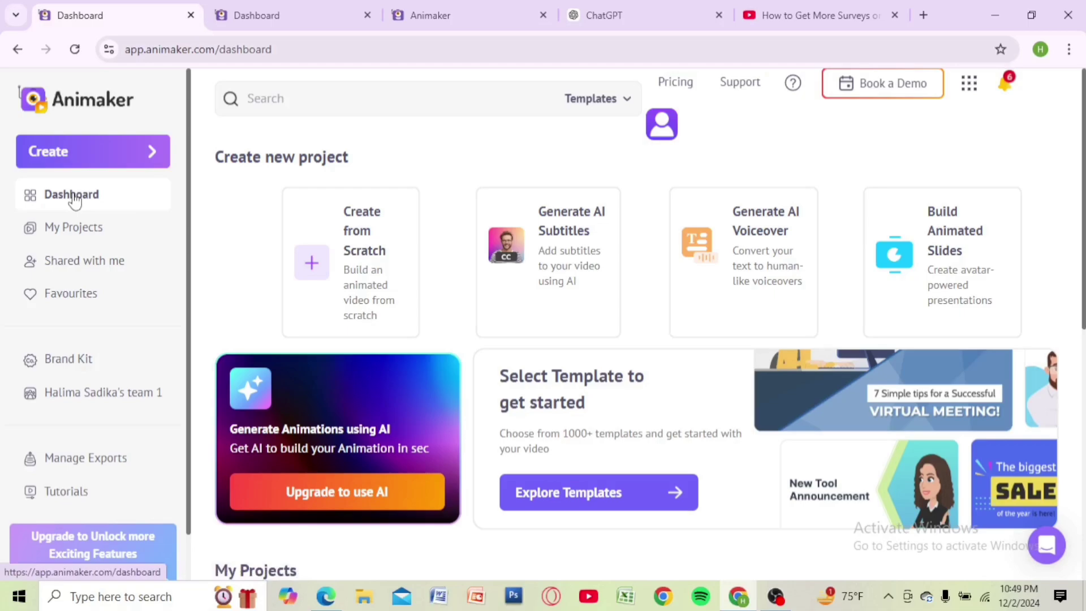
Make the second Dashboard tab active, showing the new-project options
{"action": "left_click", "coordinate": [74, 201]}
{"action": "left_click", "coordinate": [271, 12]}
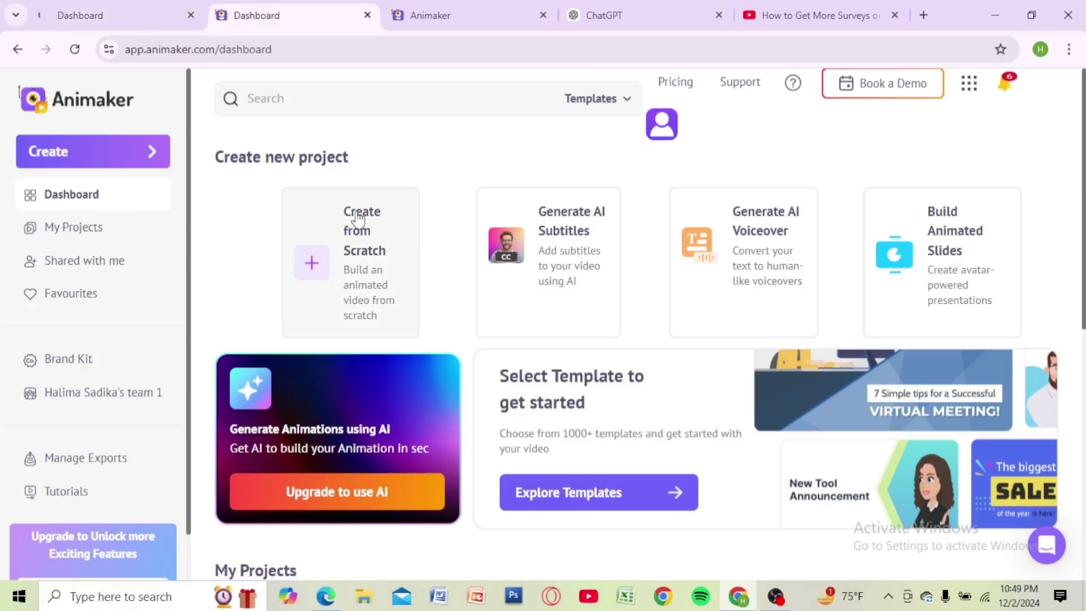
{"action": "scroll", "coordinate": [358, 215], "scroll_direction": "down", "scroll_amount": 5}
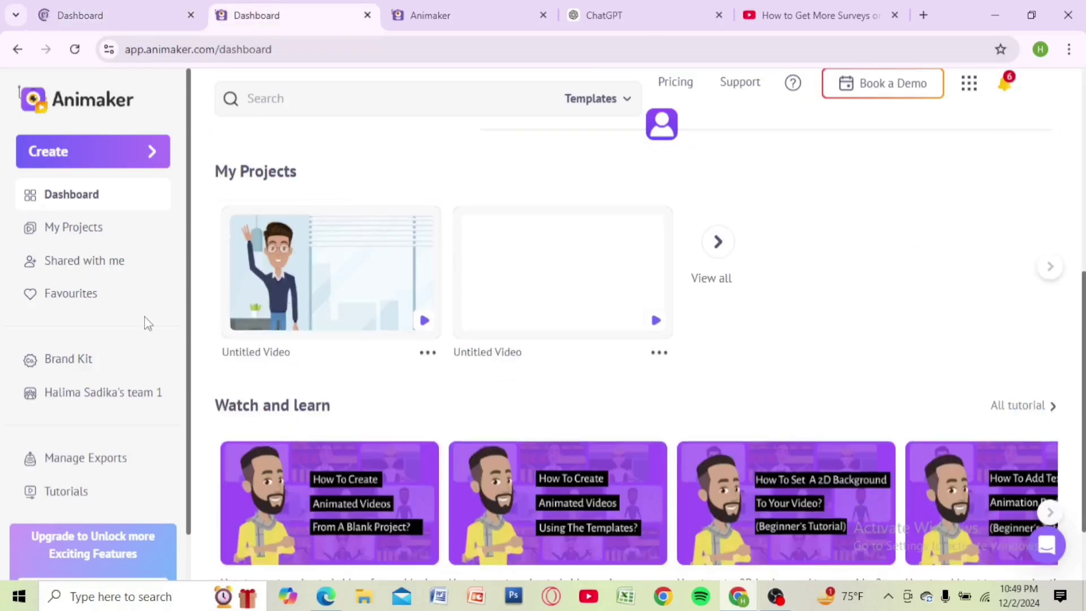
Open the first Untitled Video project, with the waving businessman, in the editor
{"action": "left_click", "coordinate": [312, 296]}
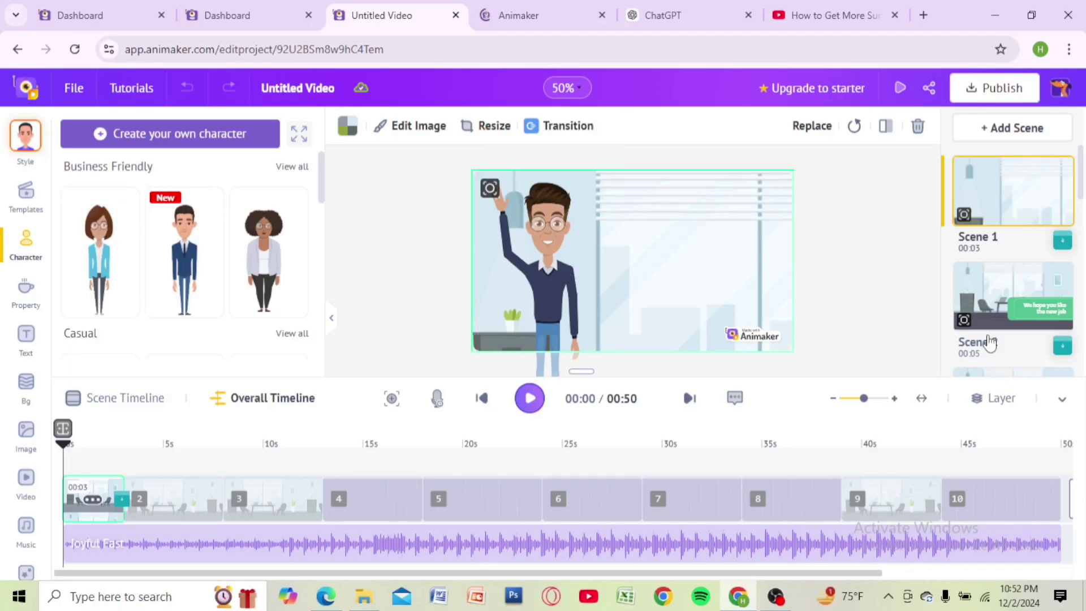
Publish the Untitled Video project to reach its ready-to-share preview page
{"action": "left_click", "coordinate": [984, 93]}
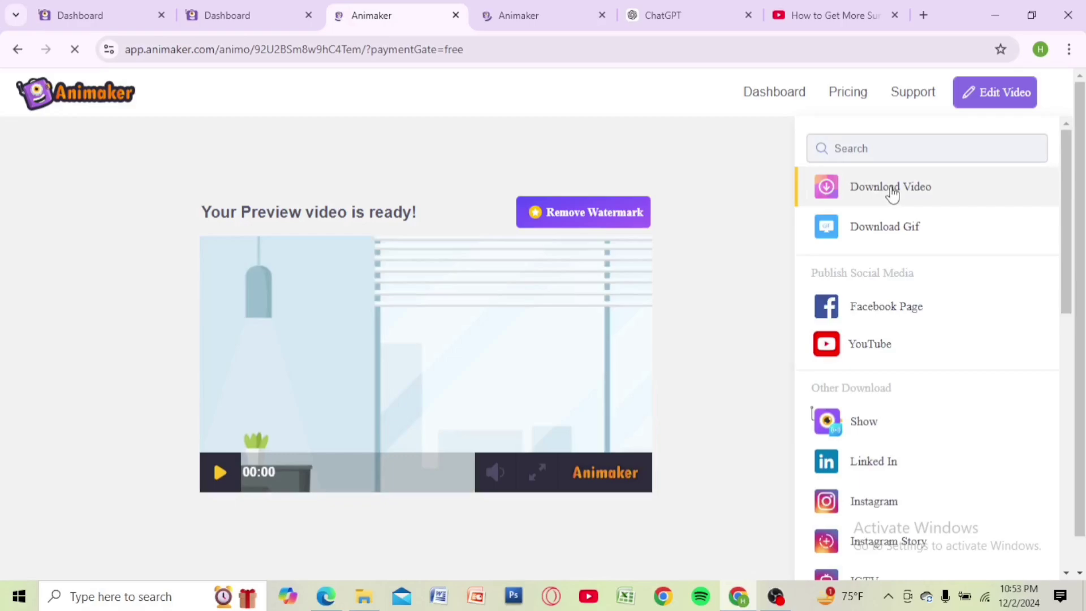
Choose Download Video and submit the HD 720p MP4 export for rendering
{"action": "left_click", "coordinate": [893, 193]}
{"action": "left_click", "coordinate": [929, 416]}
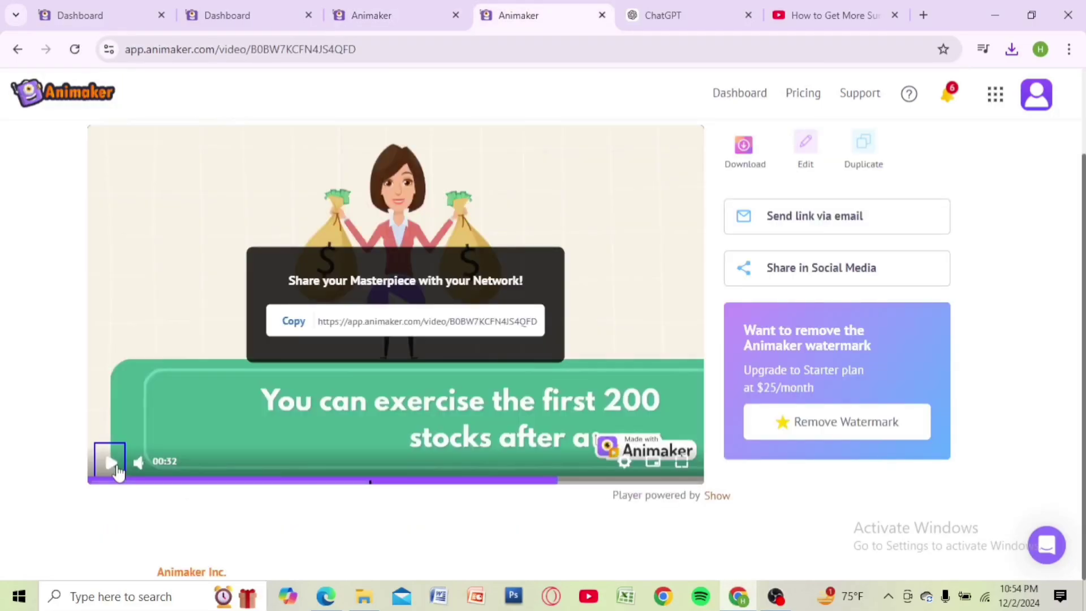
Preview the finished video, then open B0BW7KCFN4JS4QFD from Downloads in Media Player
{"action": "left_click", "coordinate": [109, 461]}
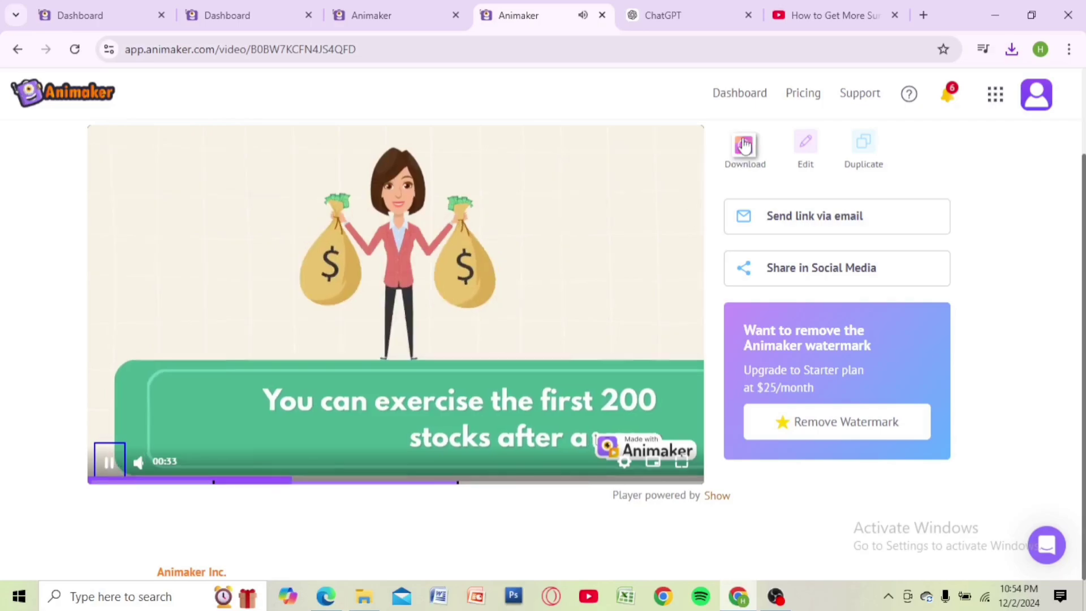
{"action": "left_click", "coordinate": [1067, 11]}
{"action": "double_click", "coordinate": [30, 111]}
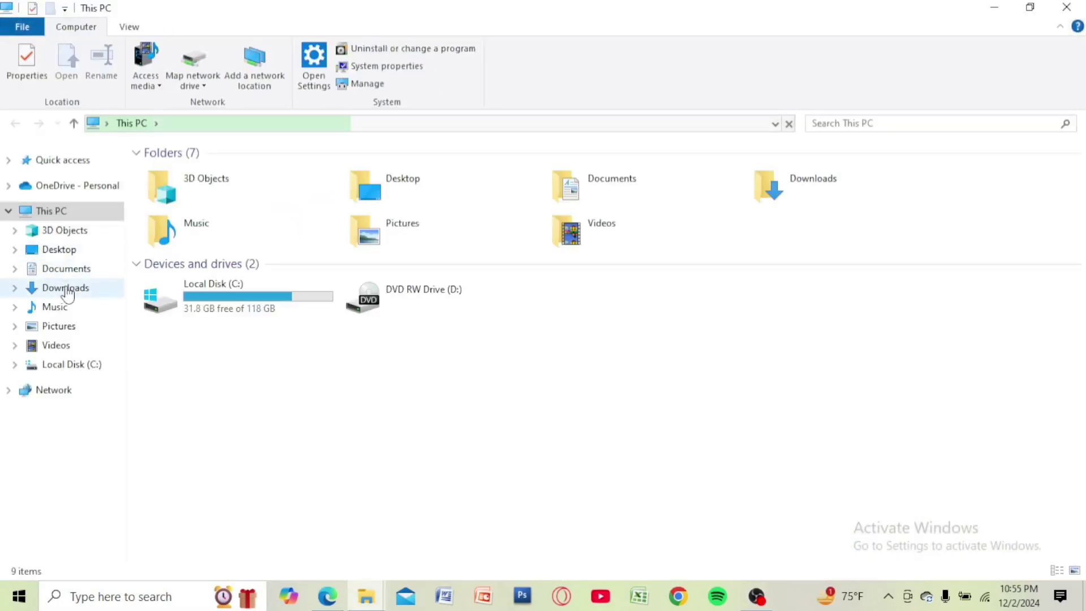
{"action": "left_click", "coordinate": [67, 289]}
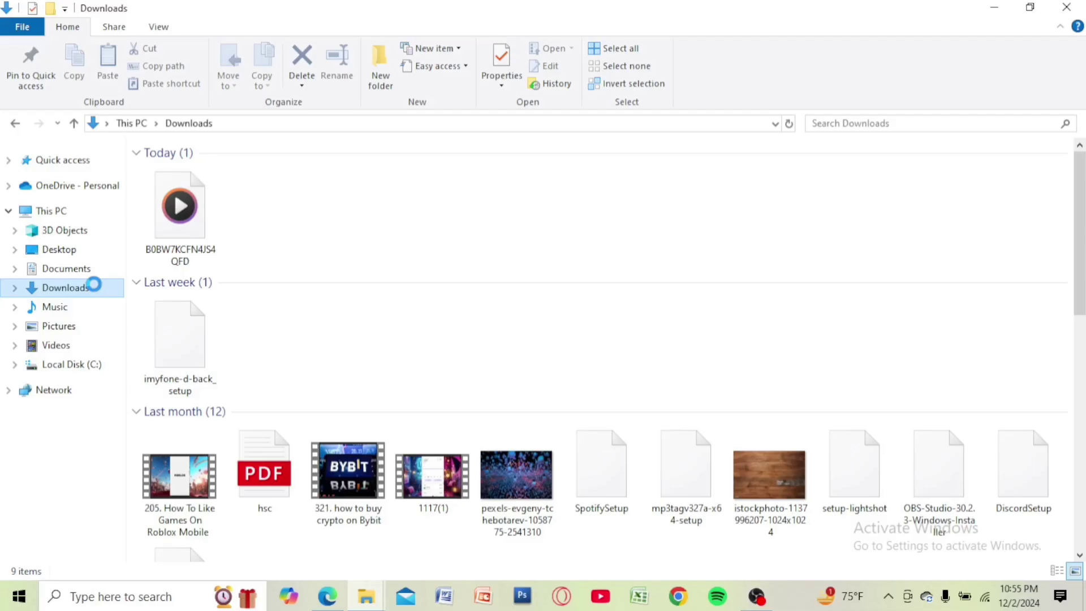
{"action": "double_click", "coordinate": [180, 212]}
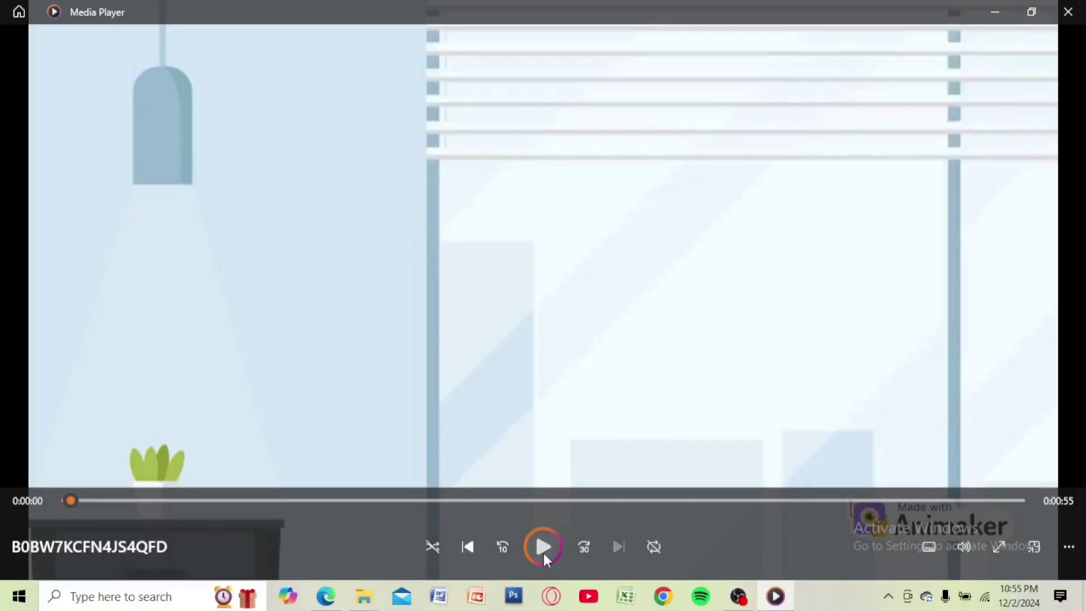
Play the B0BW7KCFN4JS4QFD video briefly in Media Player, then return to the Animaker dashboard
{"action": "left_click", "coordinate": [544, 553]}
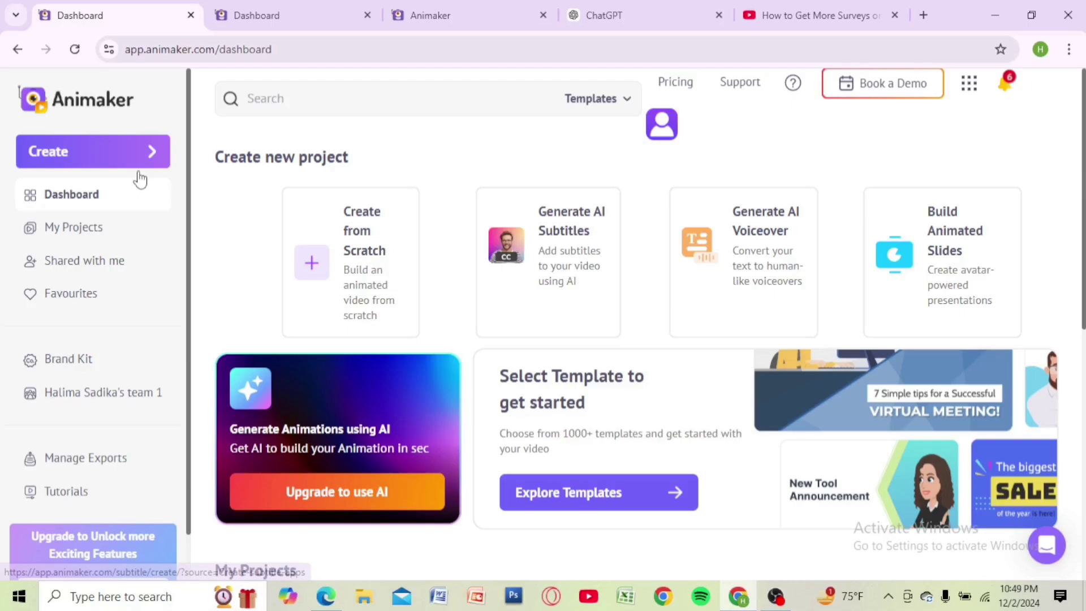
{"action": "left_click", "coordinate": [466, 111]}
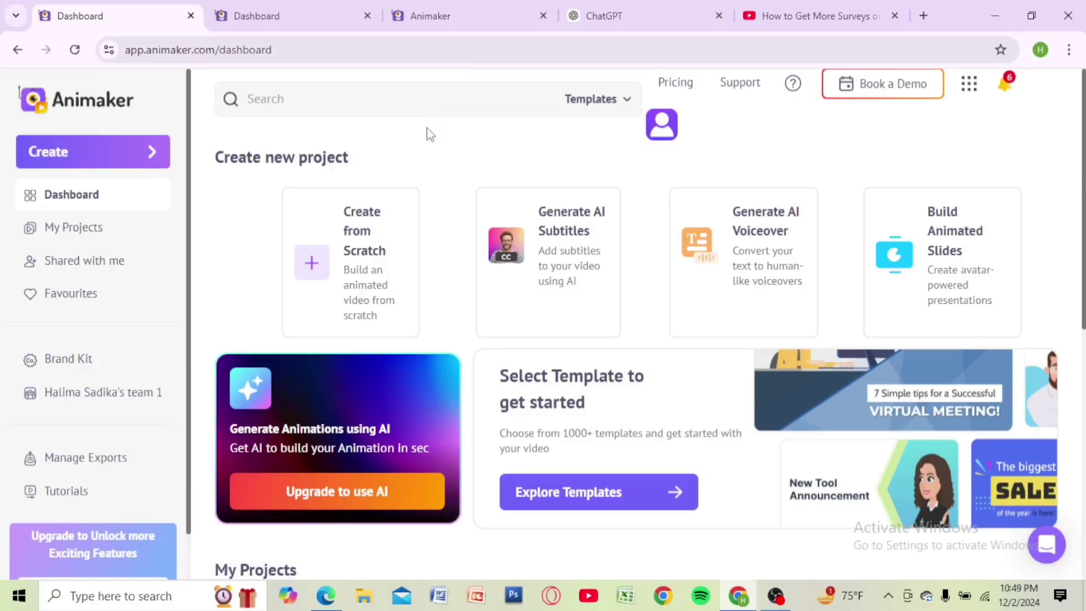